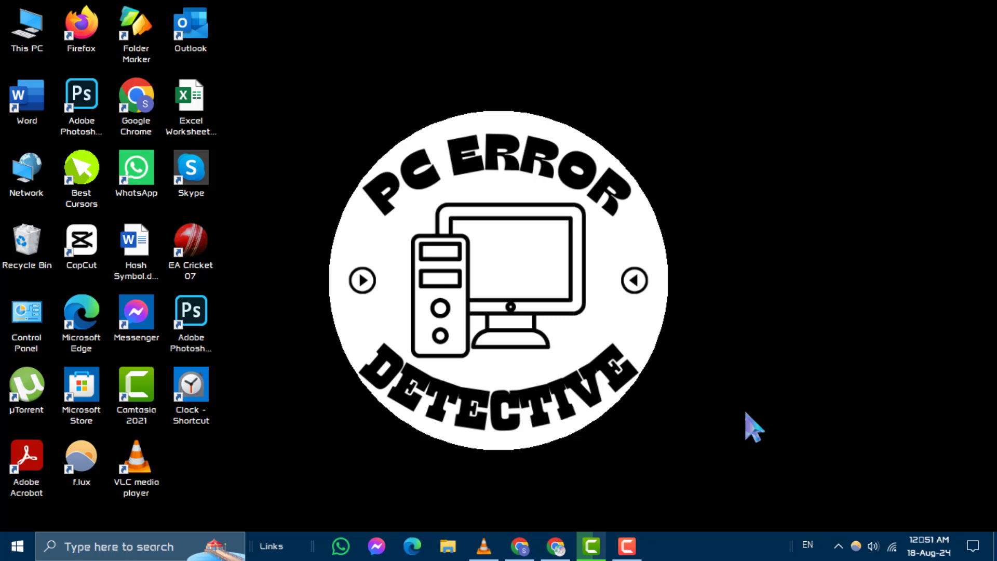
- Open the Run box, move it aside, and select its prefilled command to replace with Services.msc
{"action": "key", "text": "super+r"}
{"action": "left_click_drag", "start_coordinate": [228, 394], "coordinate": [801, 329]}
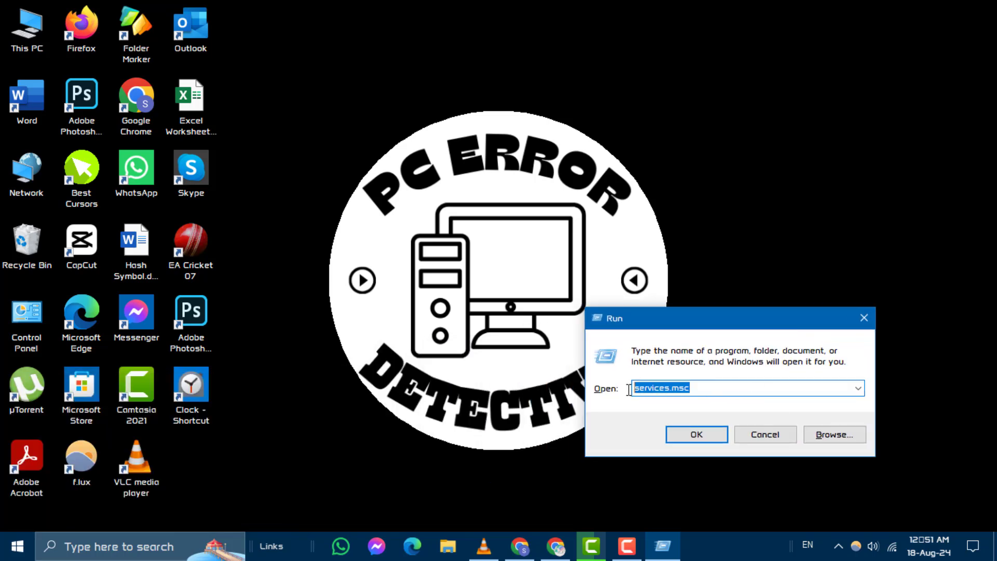
{"action": "left_click", "coordinate": [714, 387]}
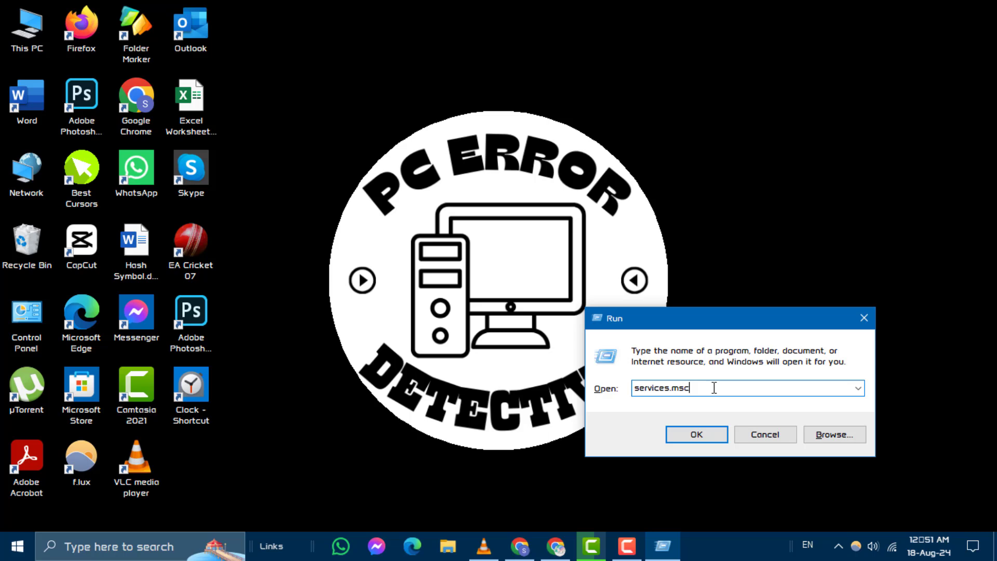
{"action": "key", "text": "ctrl+a"}
{"action": "type", "text": "Services.msc"}
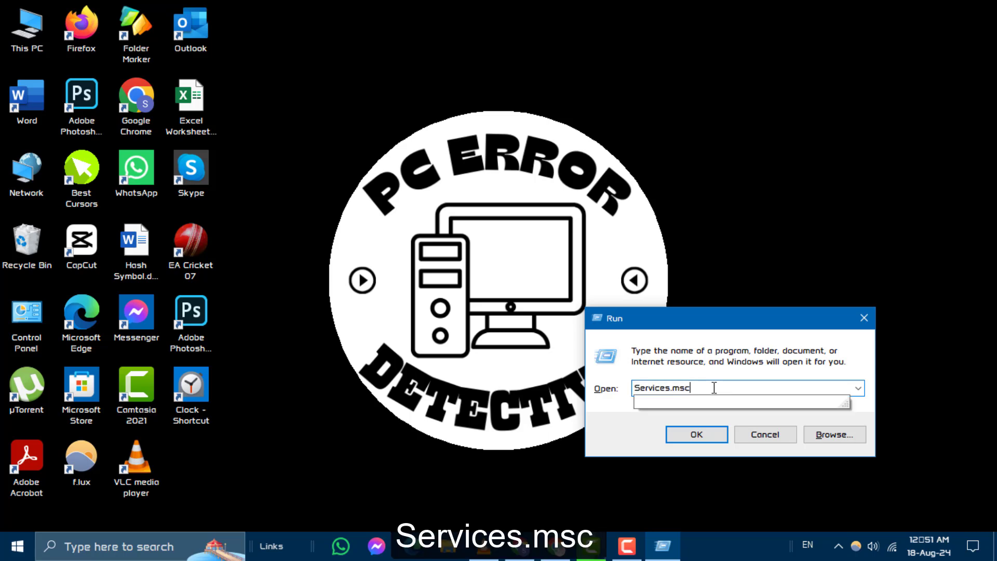
- Launch Services.msc and scroll the services list down past Group Policy Client
{"action": "left_click", "coordinate": [706, 436]}
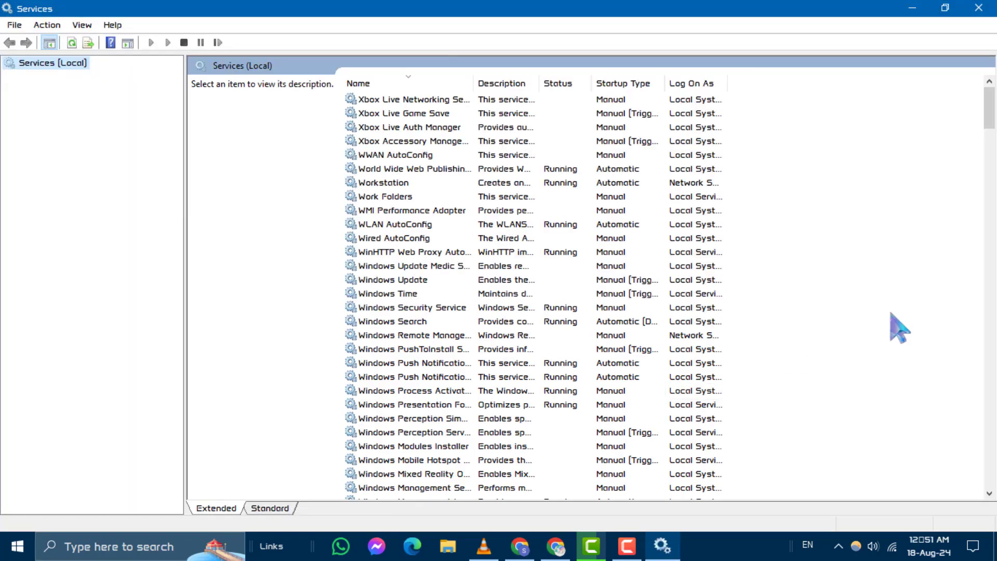
{"action": "left_click_drag", "start_coordinate": [990, 117], "coordinate": [989, 258]}
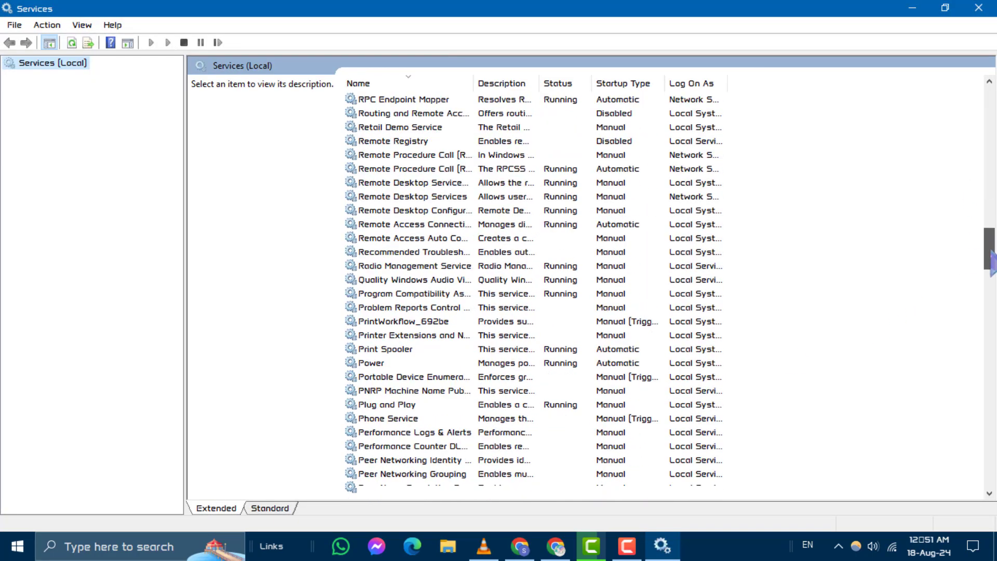
{"action": "left_click_drag", "start_coordinate": [989, 259], "coordinate": [987, 384]}
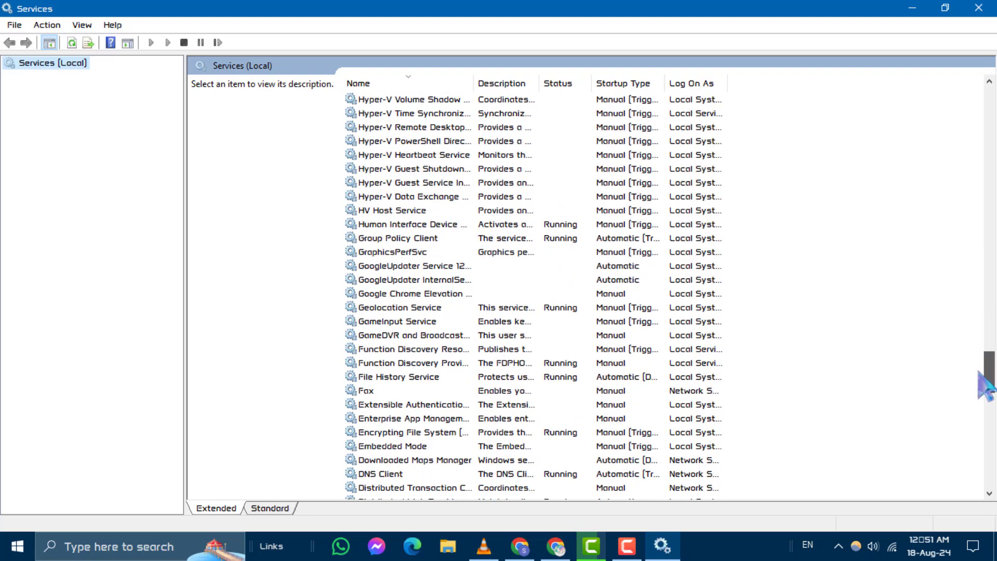
- Restart the Human Interface Device Service from its right-click menu
{"action": "left_click", "coordinate": [421, 240]}
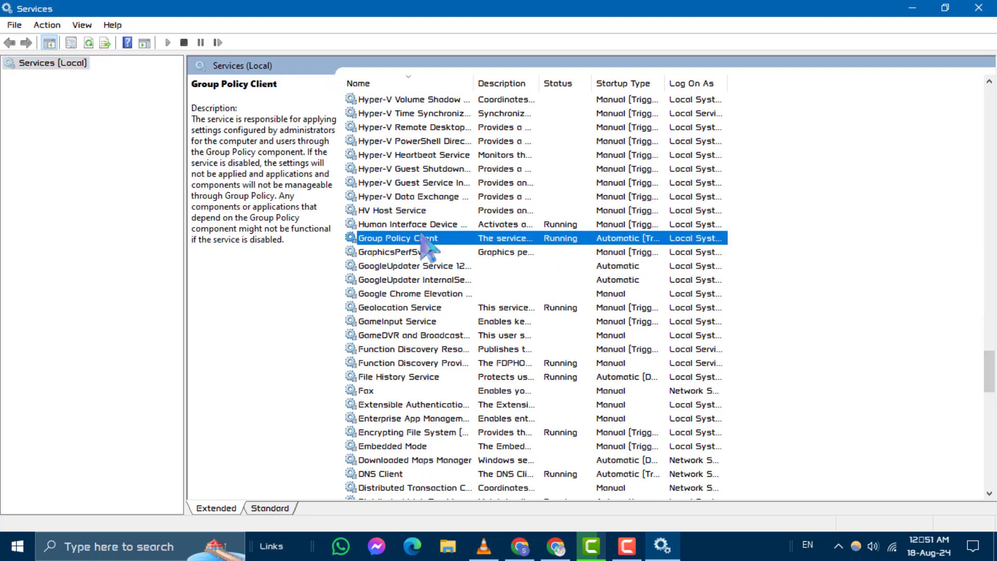
{"action": "right_click", "coordinate": [438, 228]}
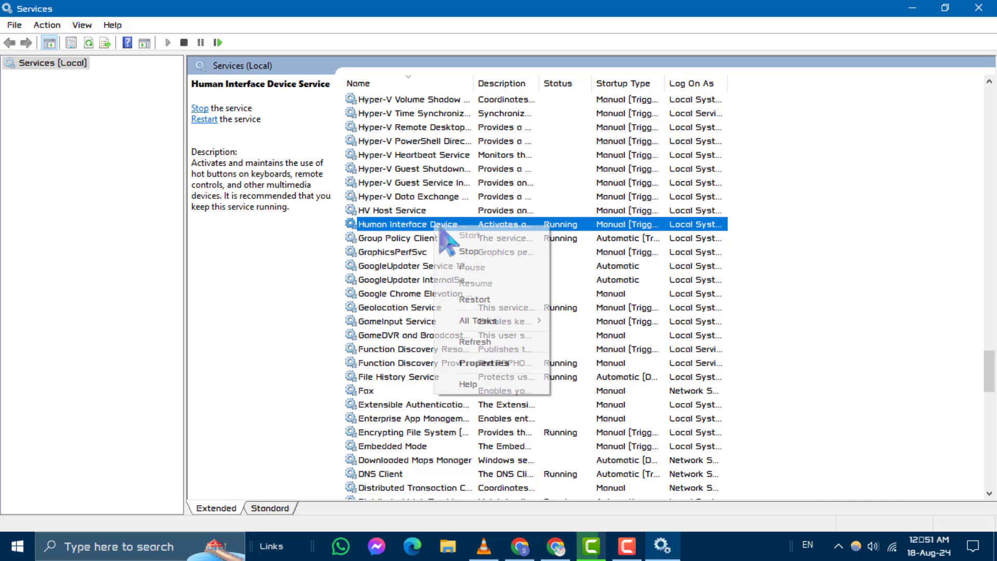
{"action": "left_click", "coordinate": [501, 299]}
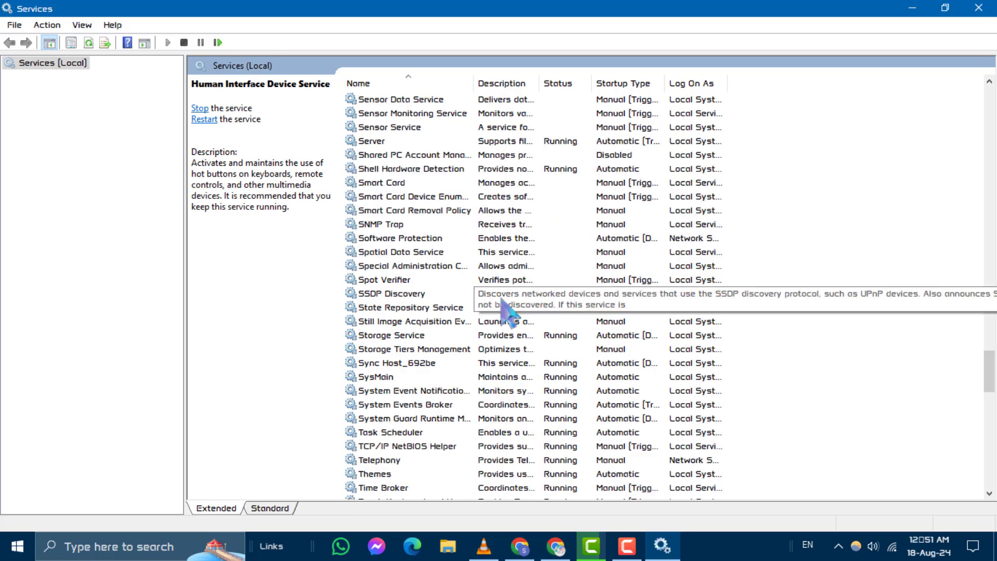
- Open Device Manager from the Start button's right-click quick links menu
{"action": "right_click", "coordinate": [18, 550]}
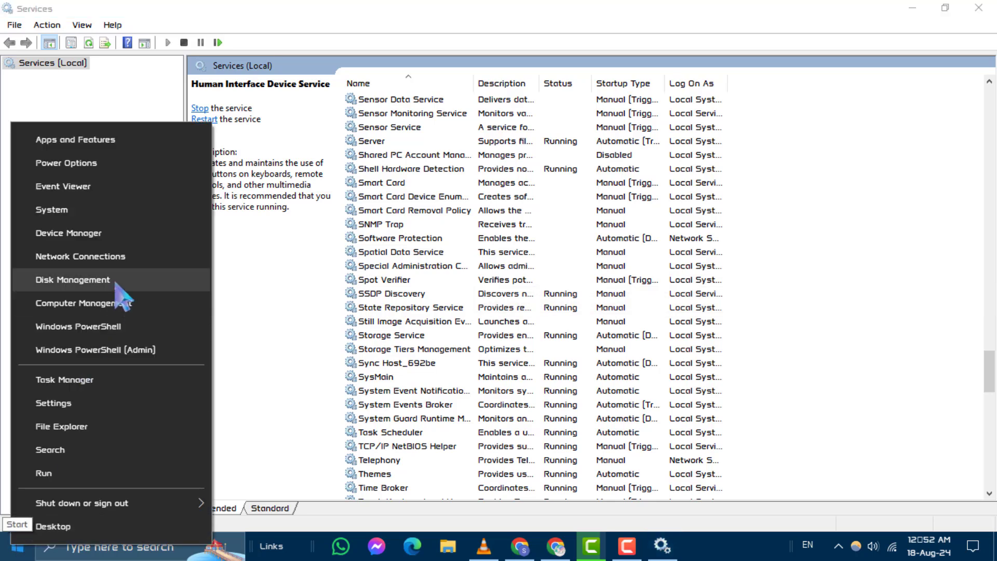
{"action": "left_click", "coordinate": [108, 233]}
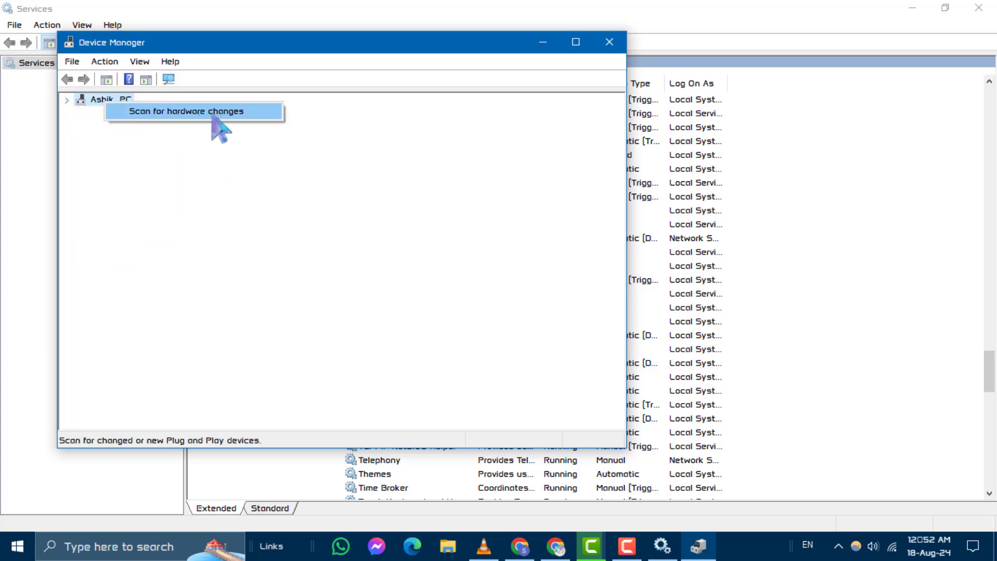
- Run Scan for hardware changes on the computer node twice until the category list reloads
{"action": "left_click", "coordinate": [212, 114]}
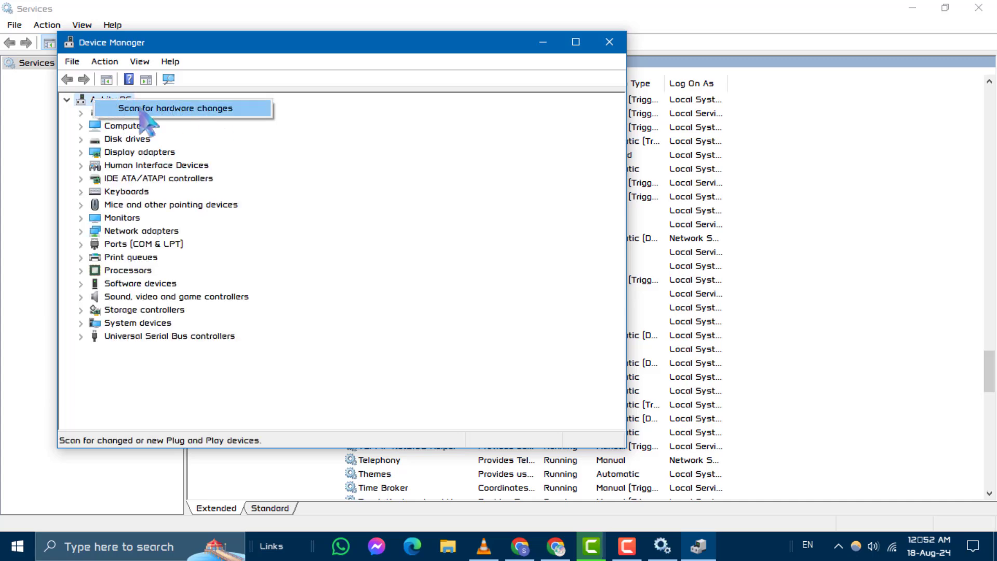
{"action": "left_click", "coordinate": [133, 109]}
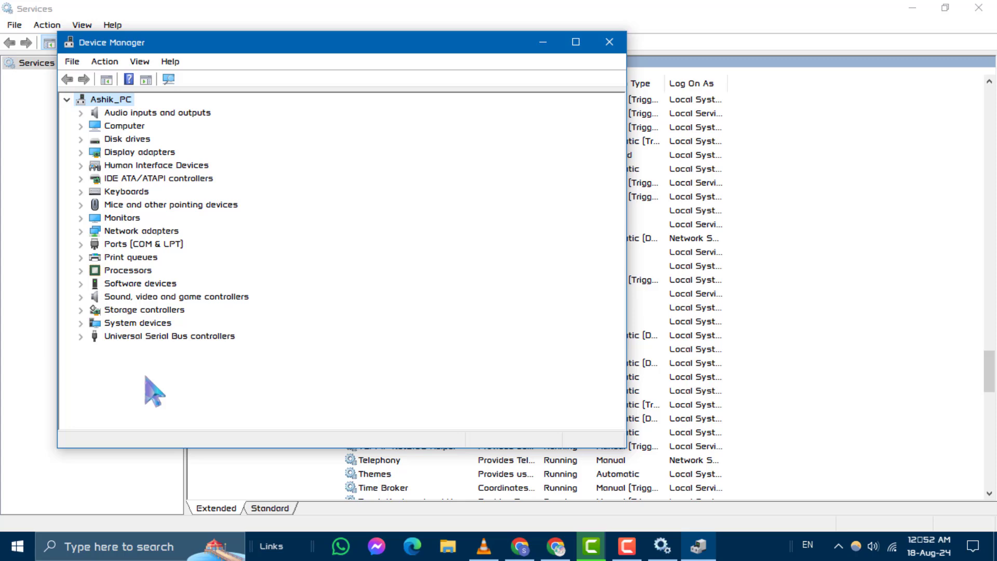
{"action": "left_click", "coordinate": [626, 548]}
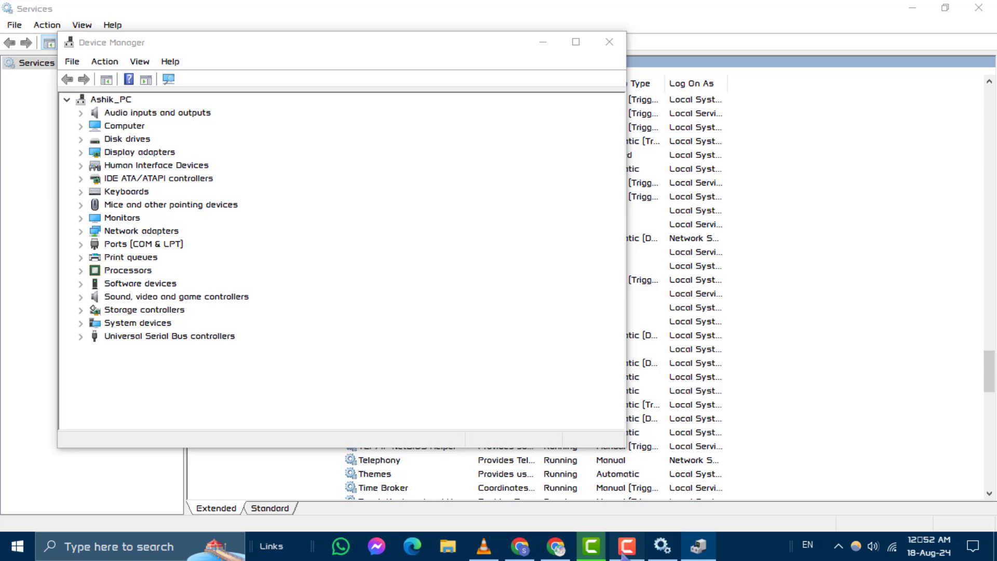